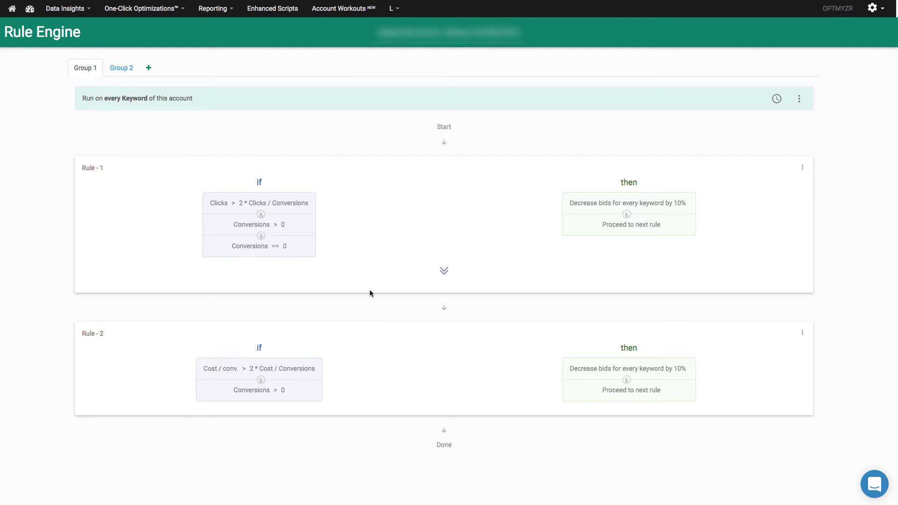
Open Rule 1 of Group 1 in the rule editor, showing its three conditions and 10% bid decrease.
click(799, 99)
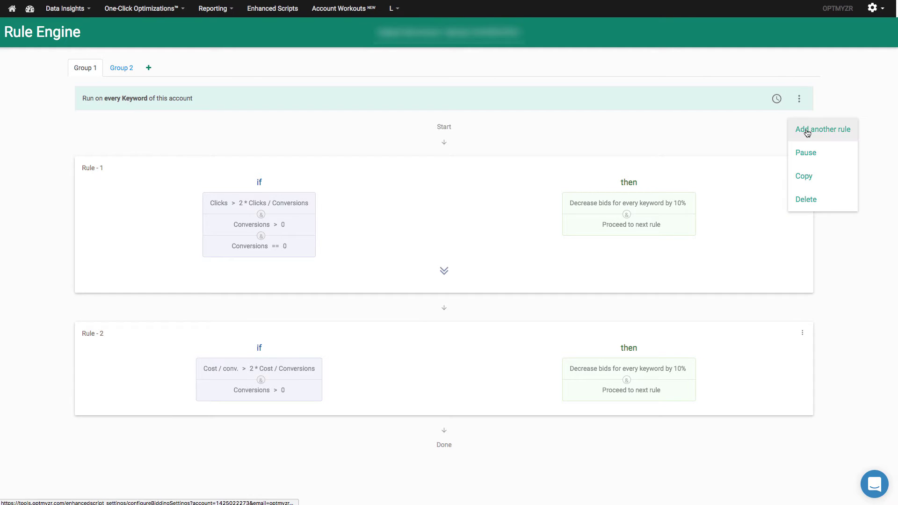
click(846, 103)
click(802, 168)
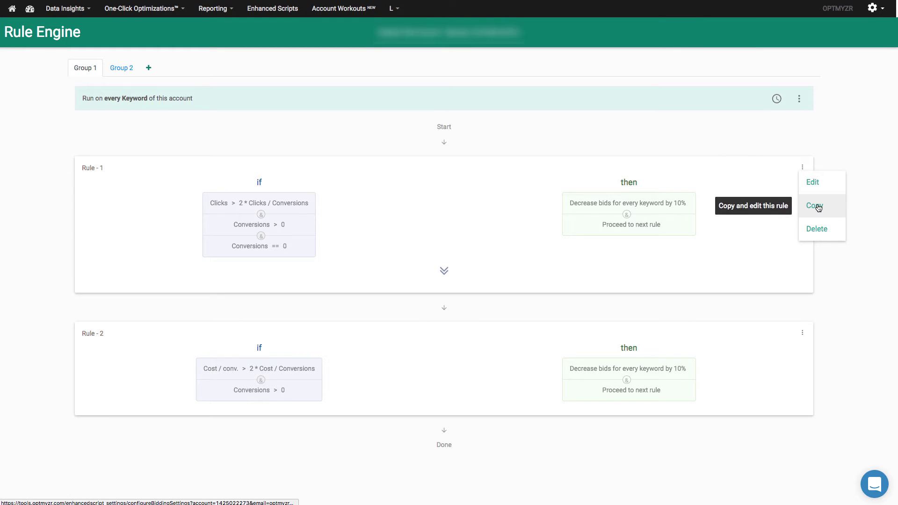
click(845, 153)
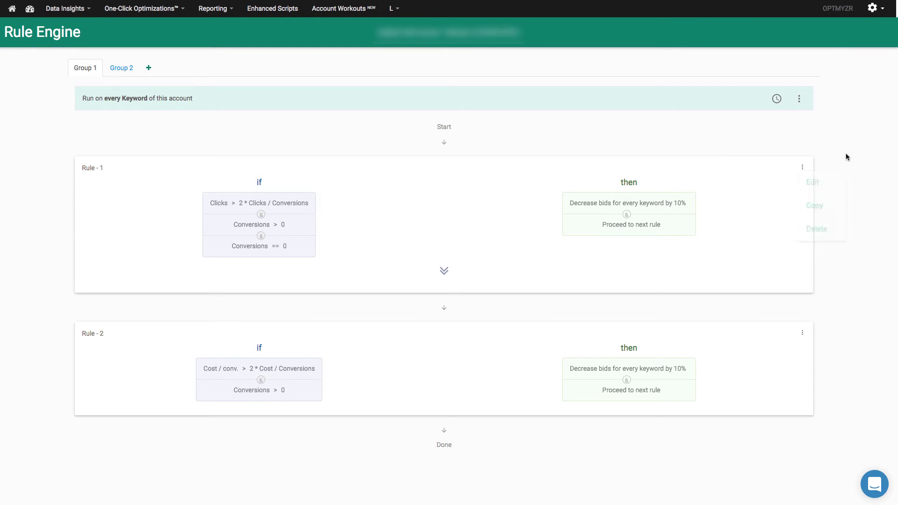
click(802, 167)
click(811, 184)
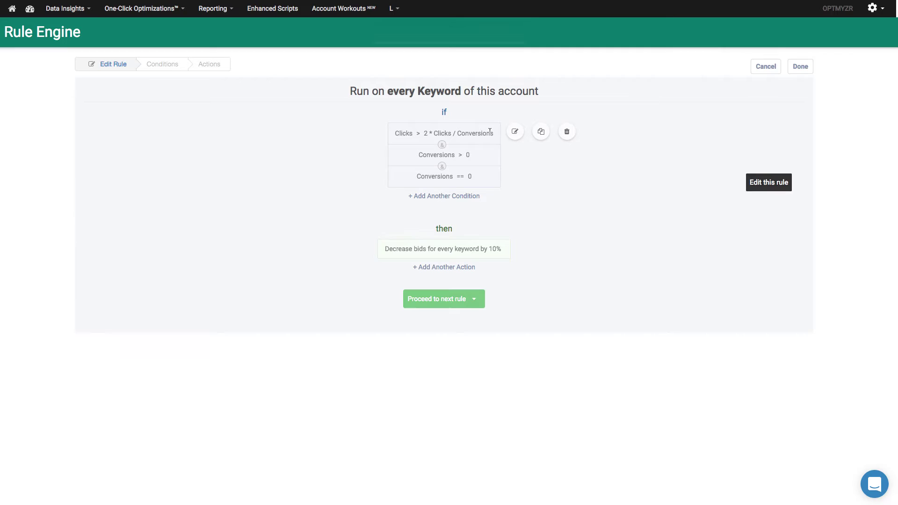
Inspect the Clicks and 2 * Clicks / Conversions operands of the first condition, then save it unchanged.
click(514, 132)
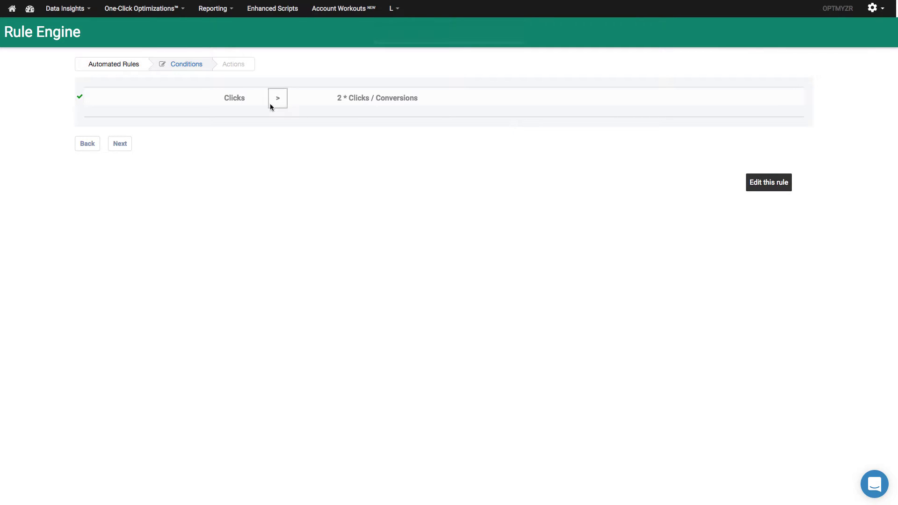
click(238, 98)
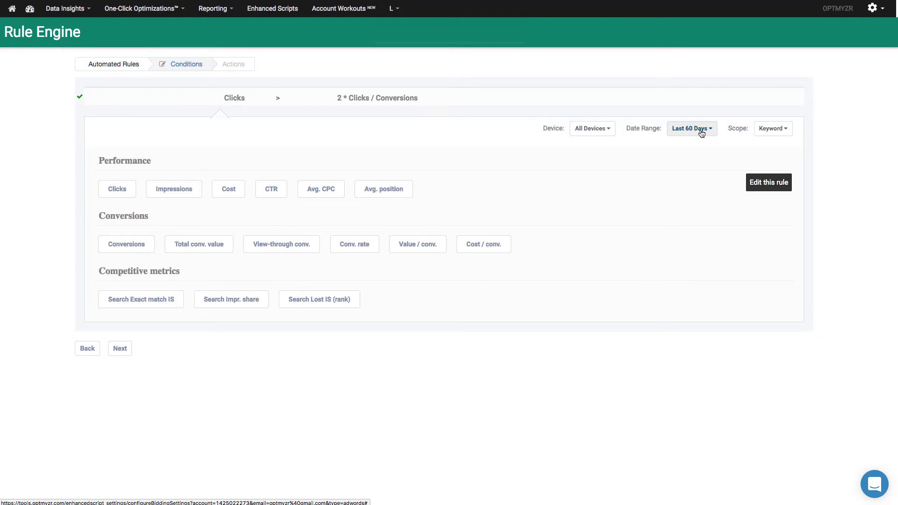
click(387, 104)
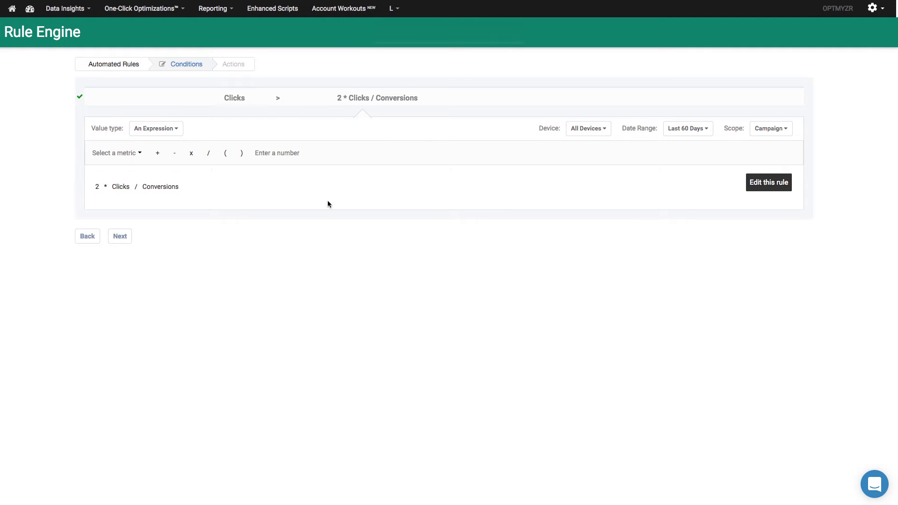
click(117, 238)
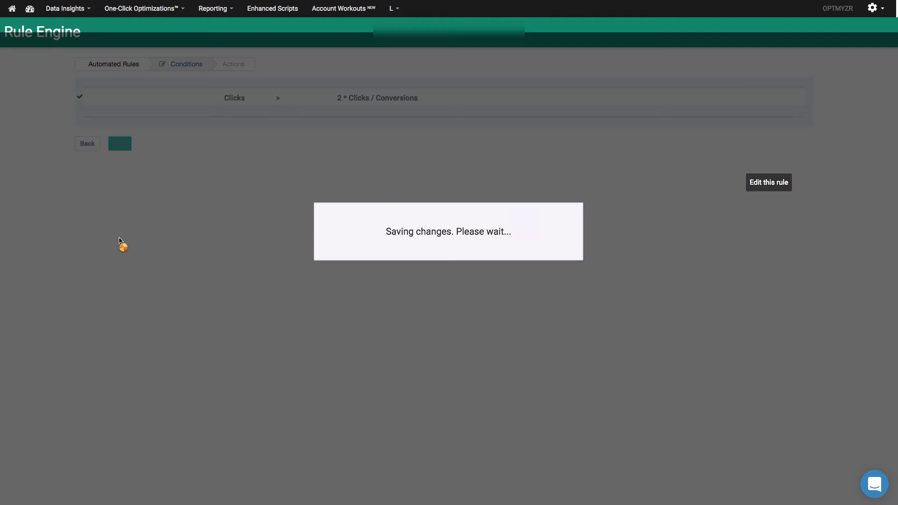
Review the Conversions > 0 condition's metric choices and return to the rule summary unchanged.
mouse_move(448, 162)
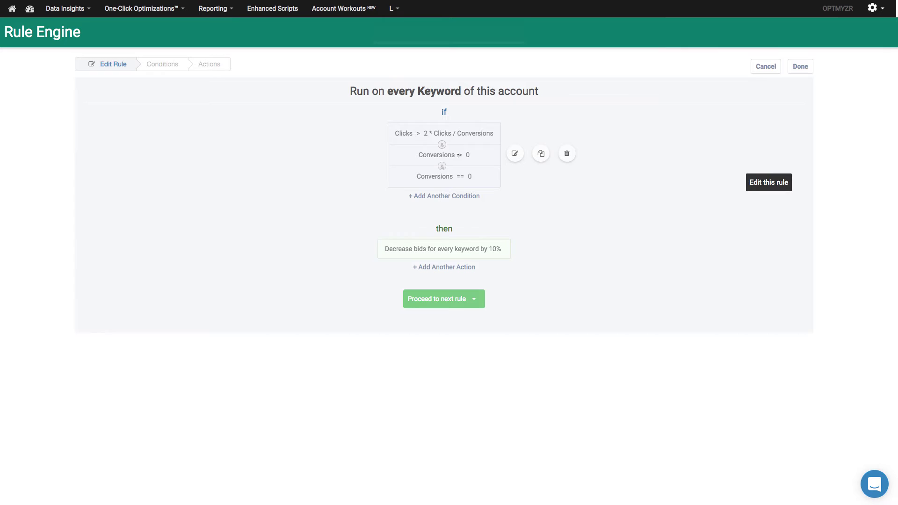
click(514, 153)
click(241, 100)
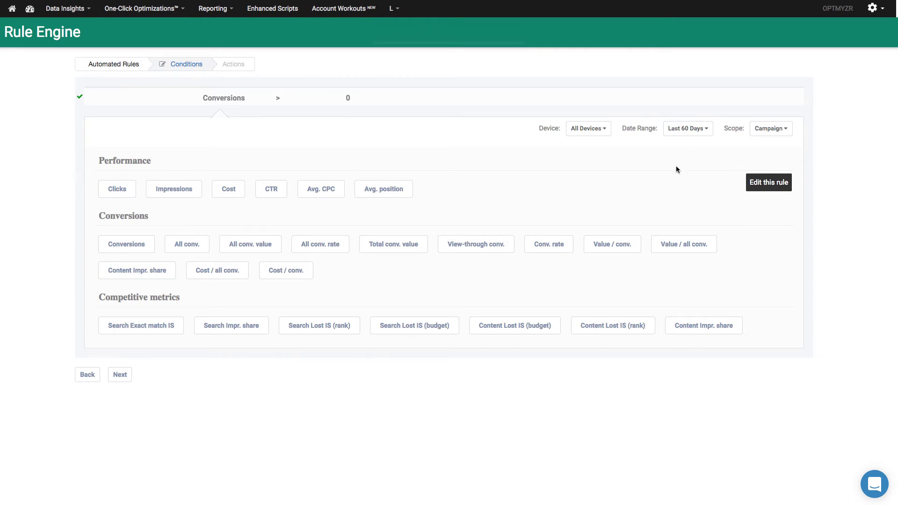
click(126, 375)
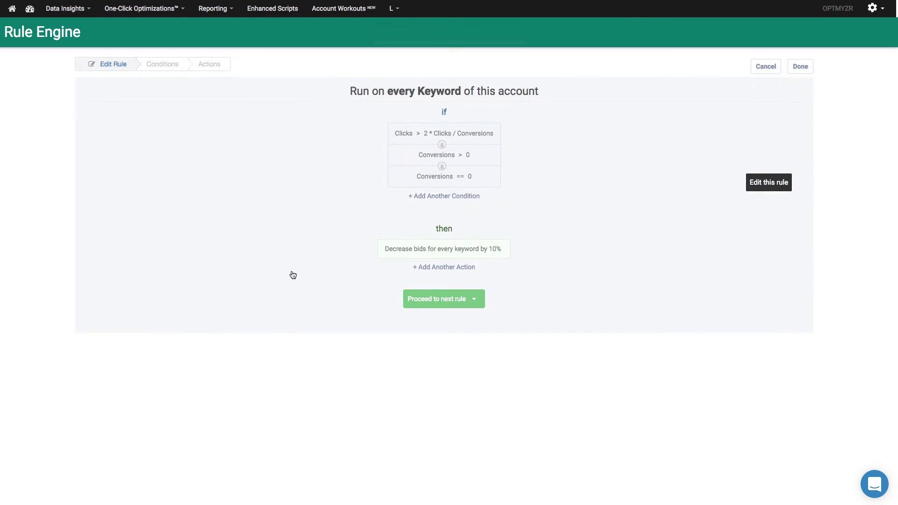
Review the Conversions == 0 condition's metric choices and save it back to Rule 1.
click(514, 176)
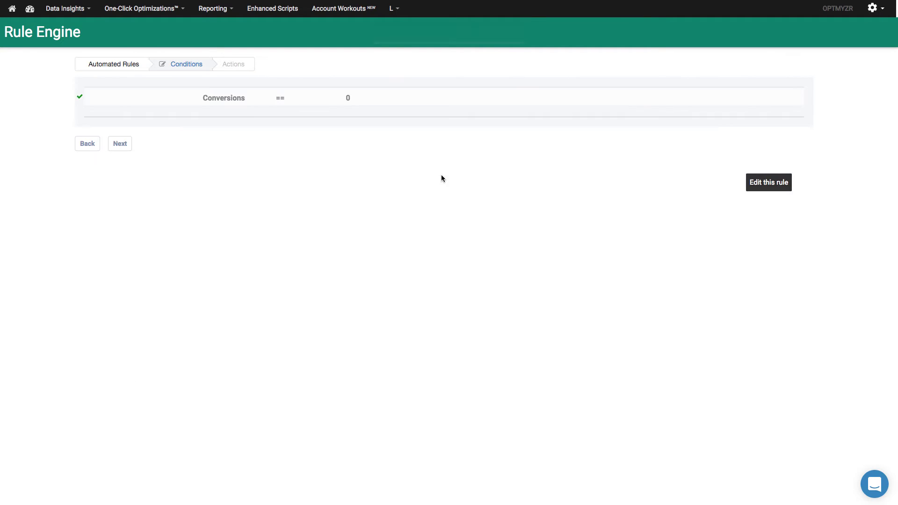
click(243, 104)
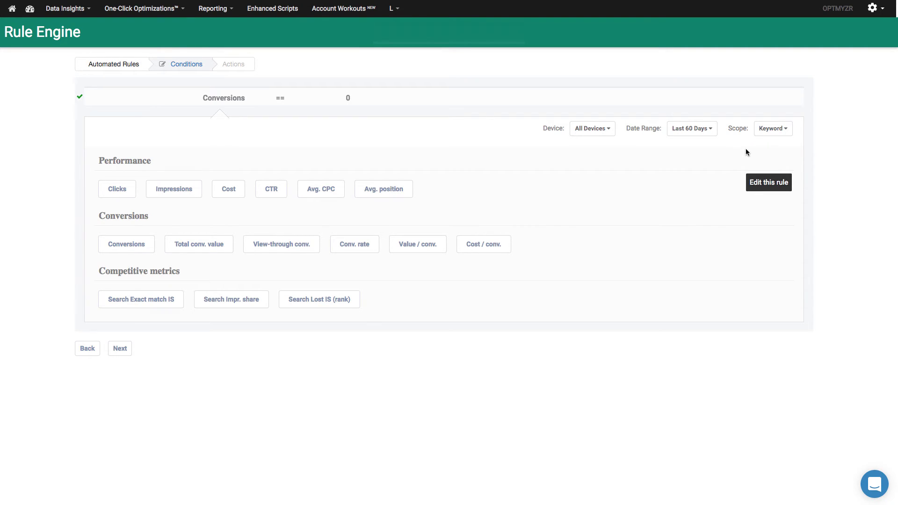
click(127, 348)
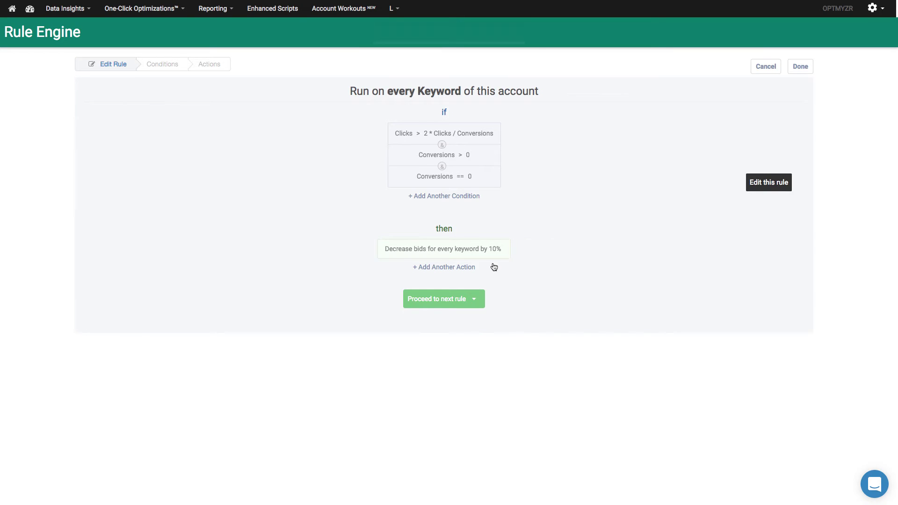
Finish Rule 1 and open Rule 2 in the rule editor.
click(801, 67)
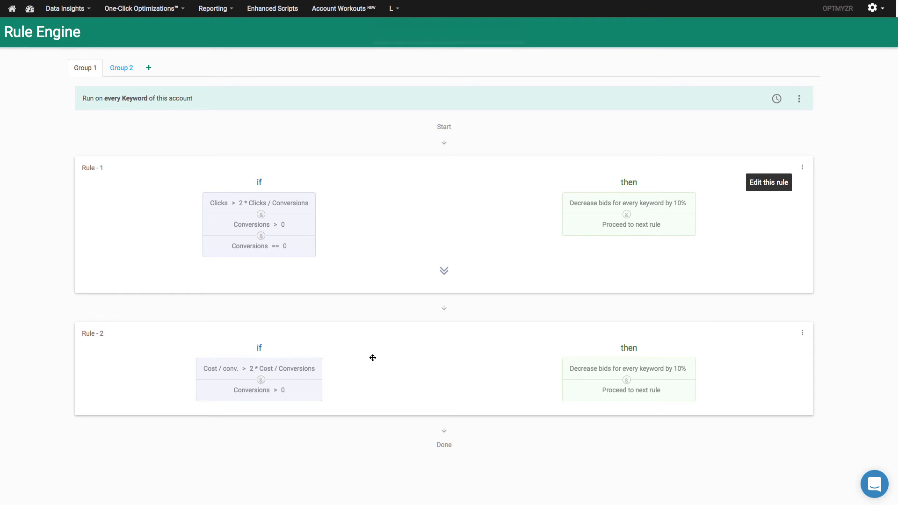
click(802, 333)
click(808, 346)
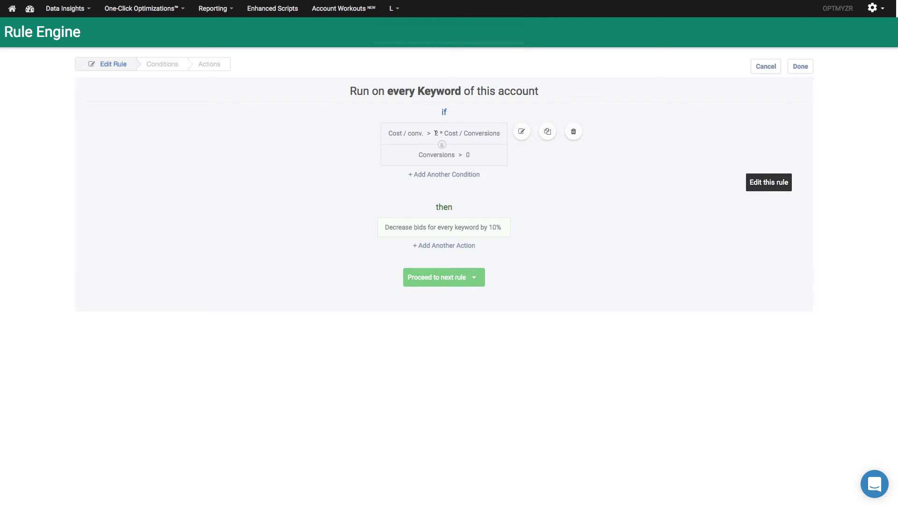
Inspect the Cost / conv. metric and the 2 * Cost / Conversions expression, then save that condition.
click(521, 132)
click(225, 104)
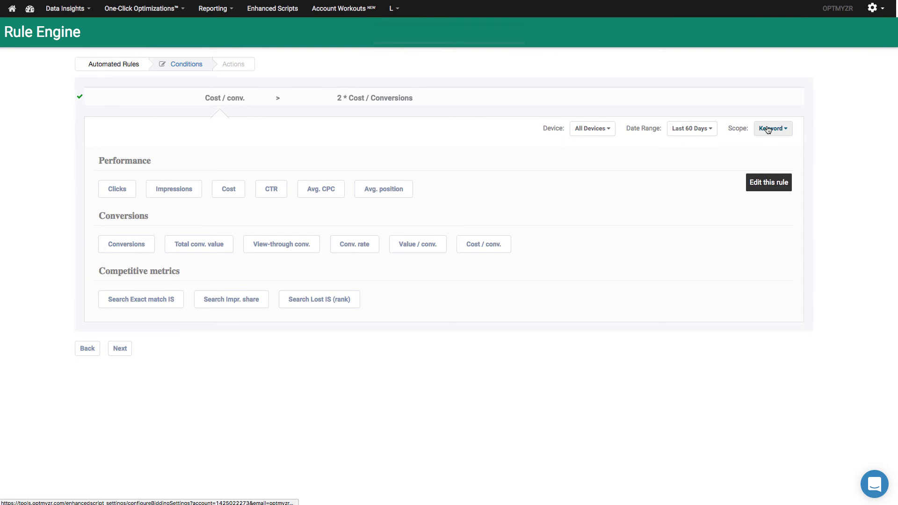
click(121, 350)
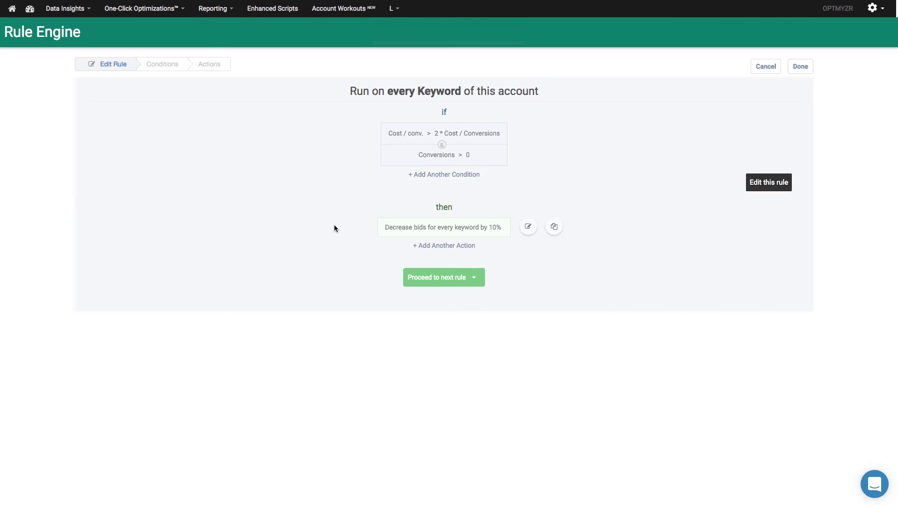
click(516, 132)
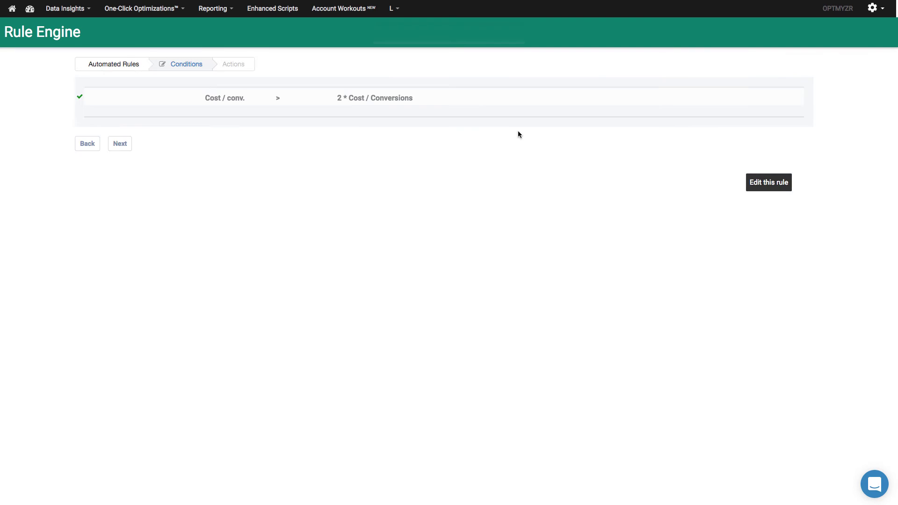
click(387, 101)
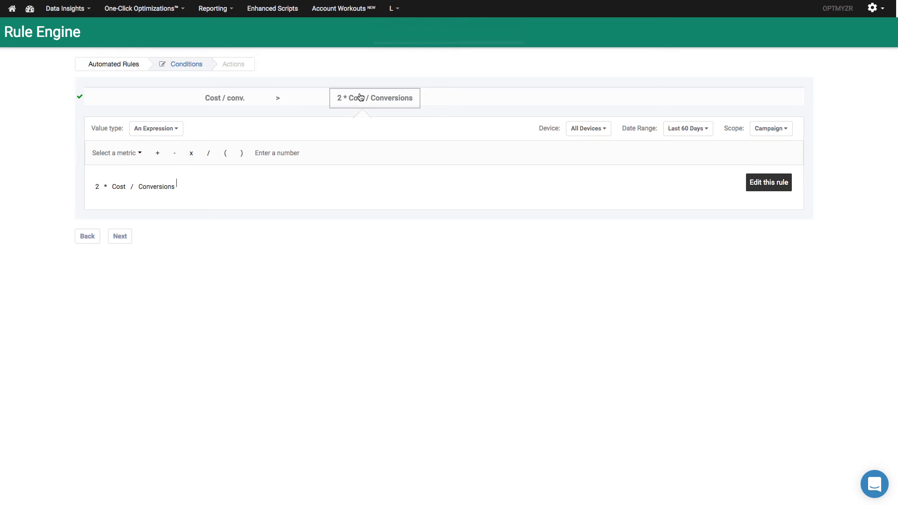
click(120, 236)
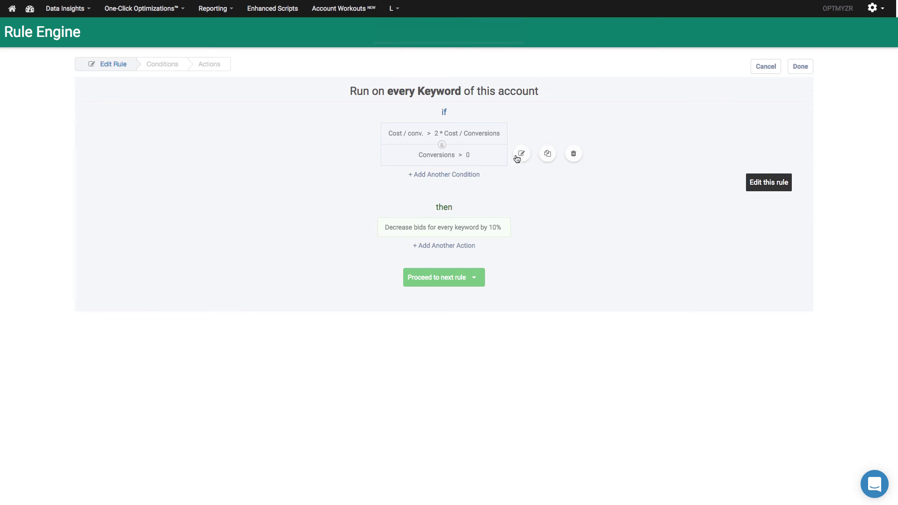
Review the Conversions > 0 condition's metric choices and return to Rule 2's summary unchanged.
click(518, 155)
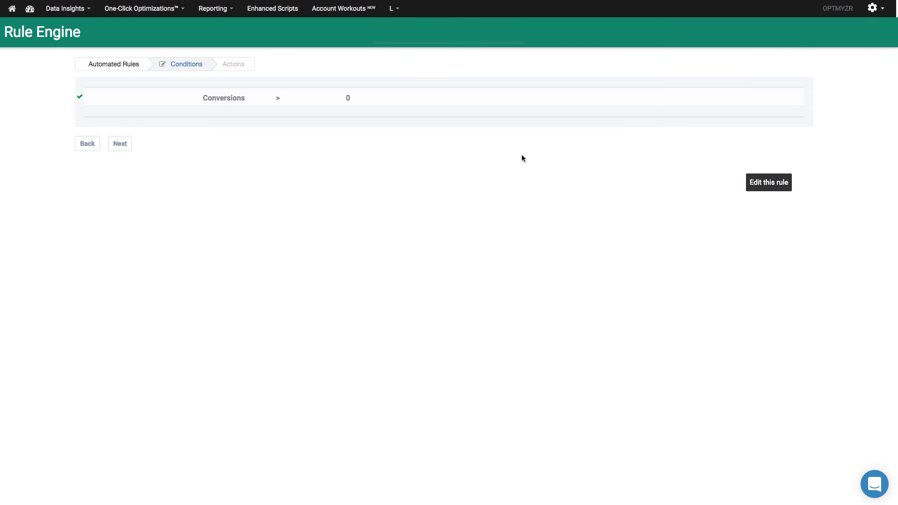
click(236, 100)
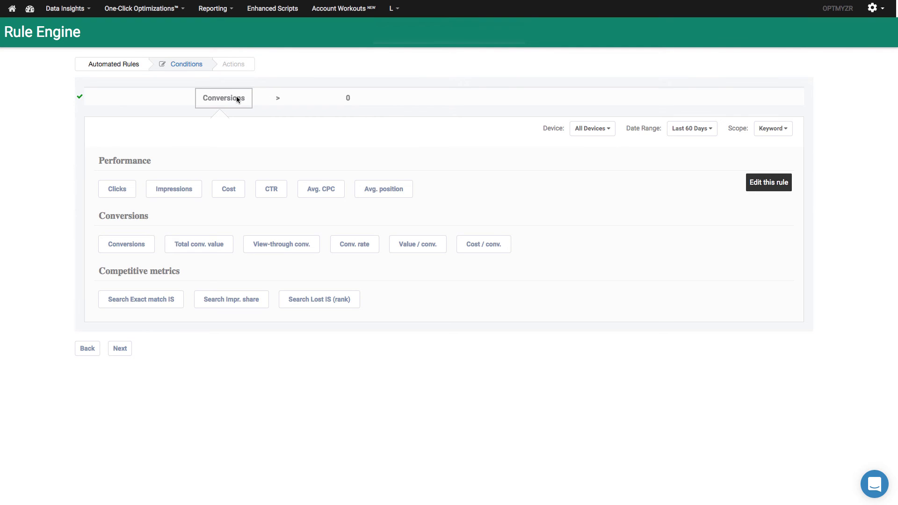
click(120, 350)
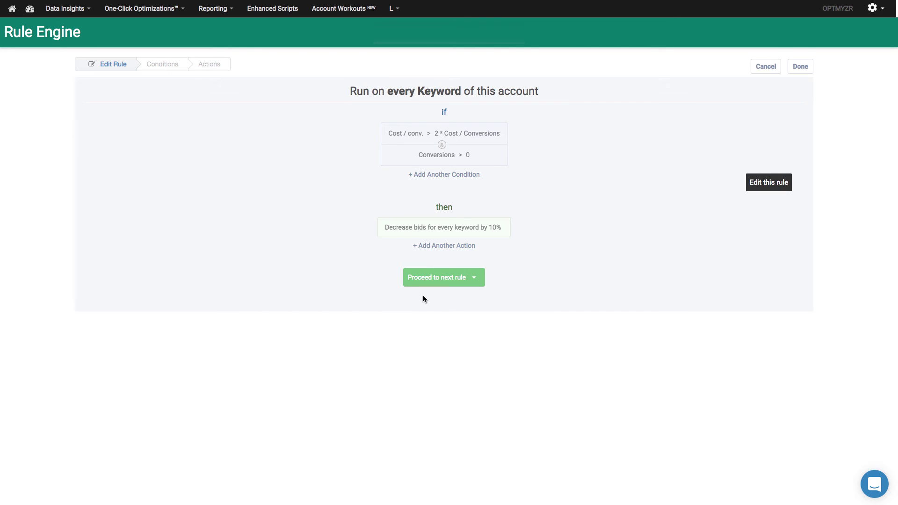
mouse_move(439, 227)
Save Rule 2 and preview Group 1's suggestions: five keywords with lowered max CPC.
click(800, 66)
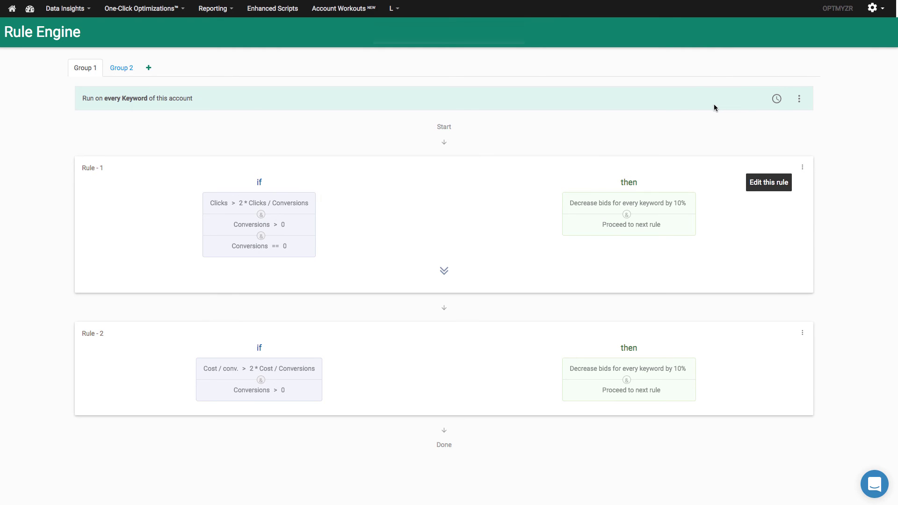
click(776, 100)
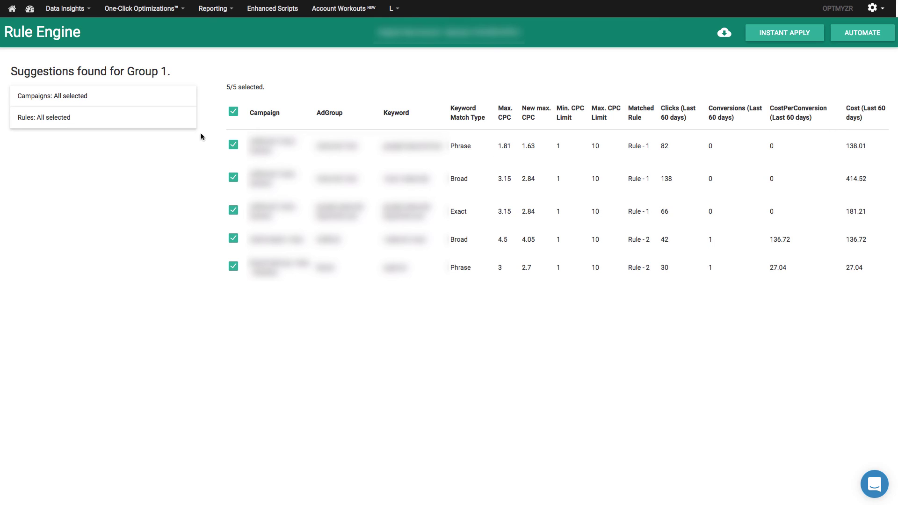
Filter the suggestions to Rule - 2 only, leaving two keywords, and show the CSV and AdWords Editor export options.
click(54, 123)
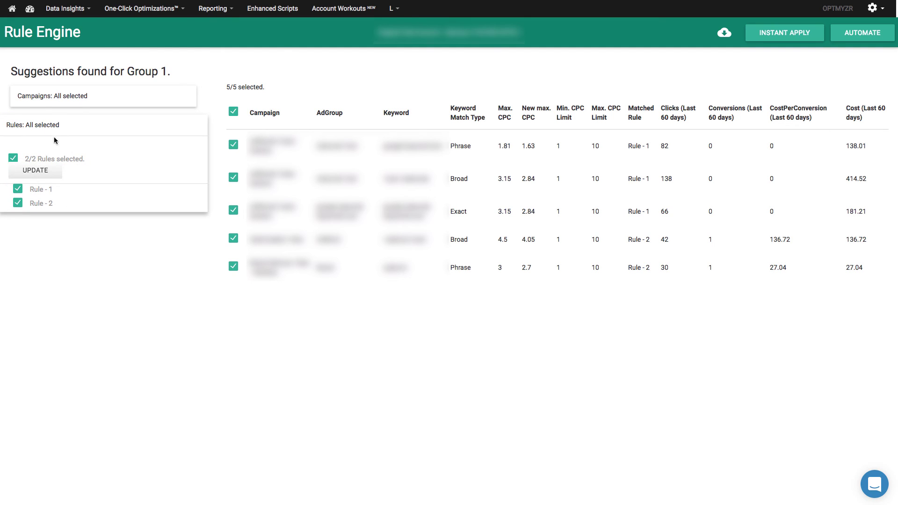
click(18, 189)
click(37, 171)
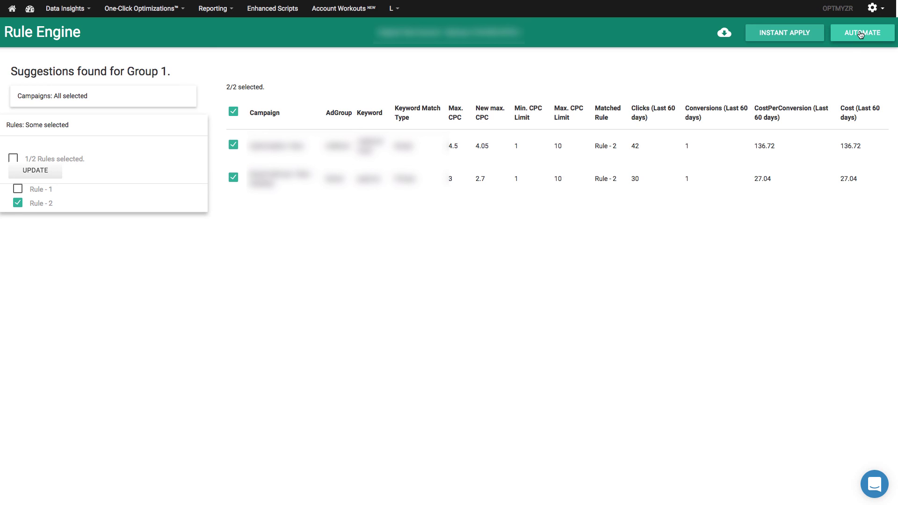
click(724, 33)
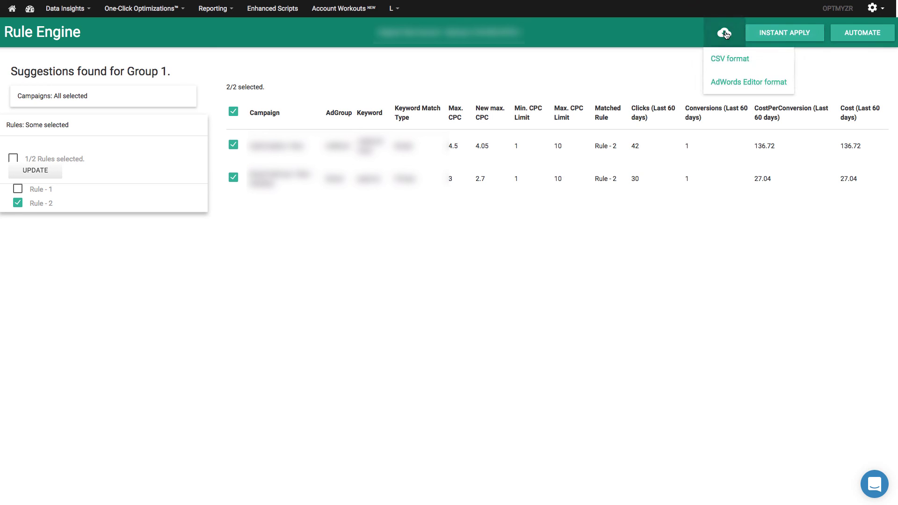